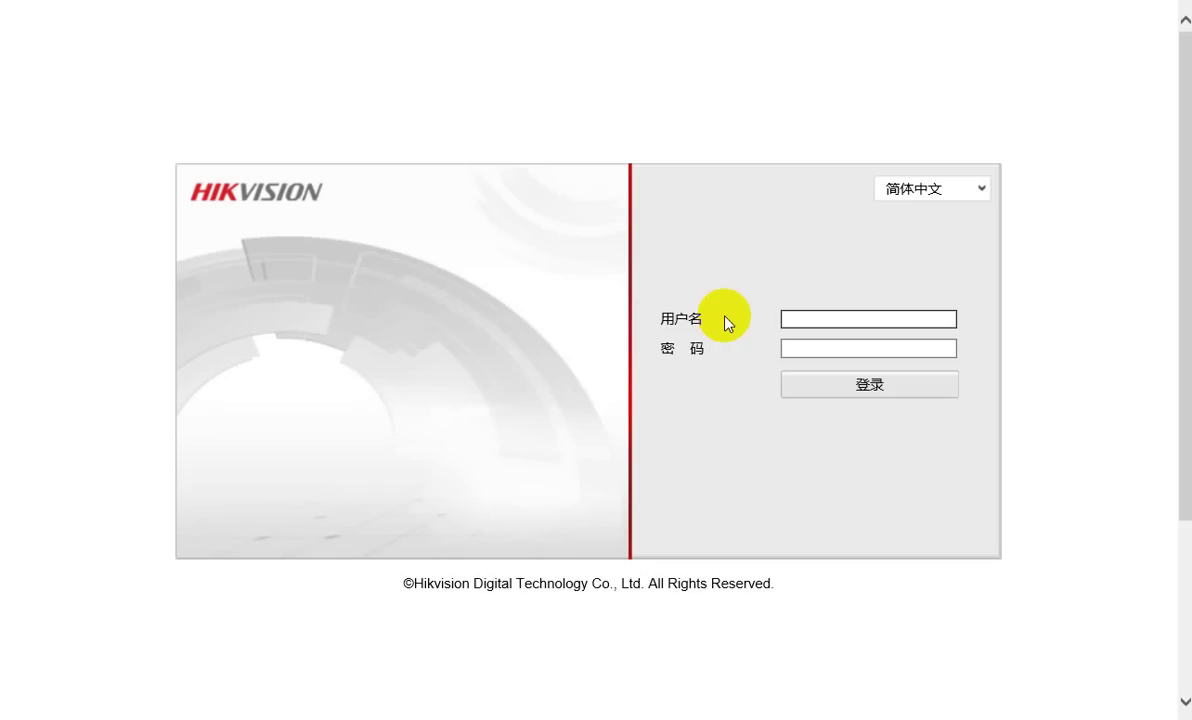
Keep the Chinese login language and log in as admin with the account password to reach Camera 01 live view
left_click(976, 191)
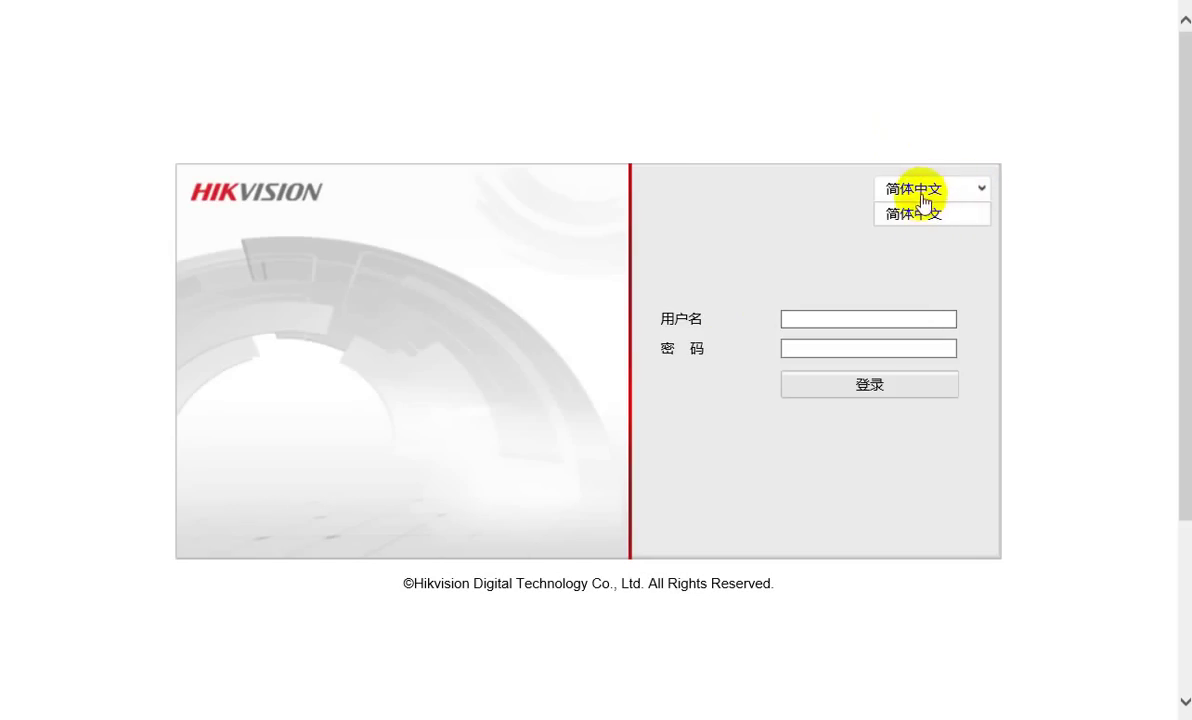
left_click(1068, 290)
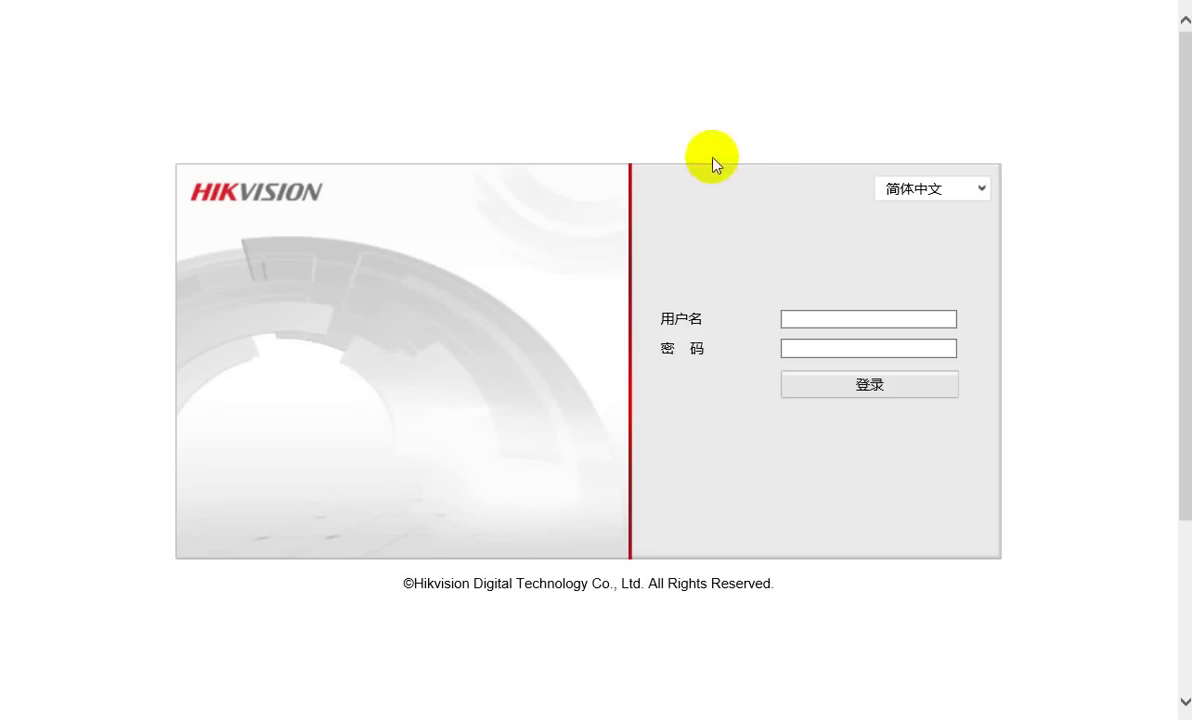
left_click(820, 322)
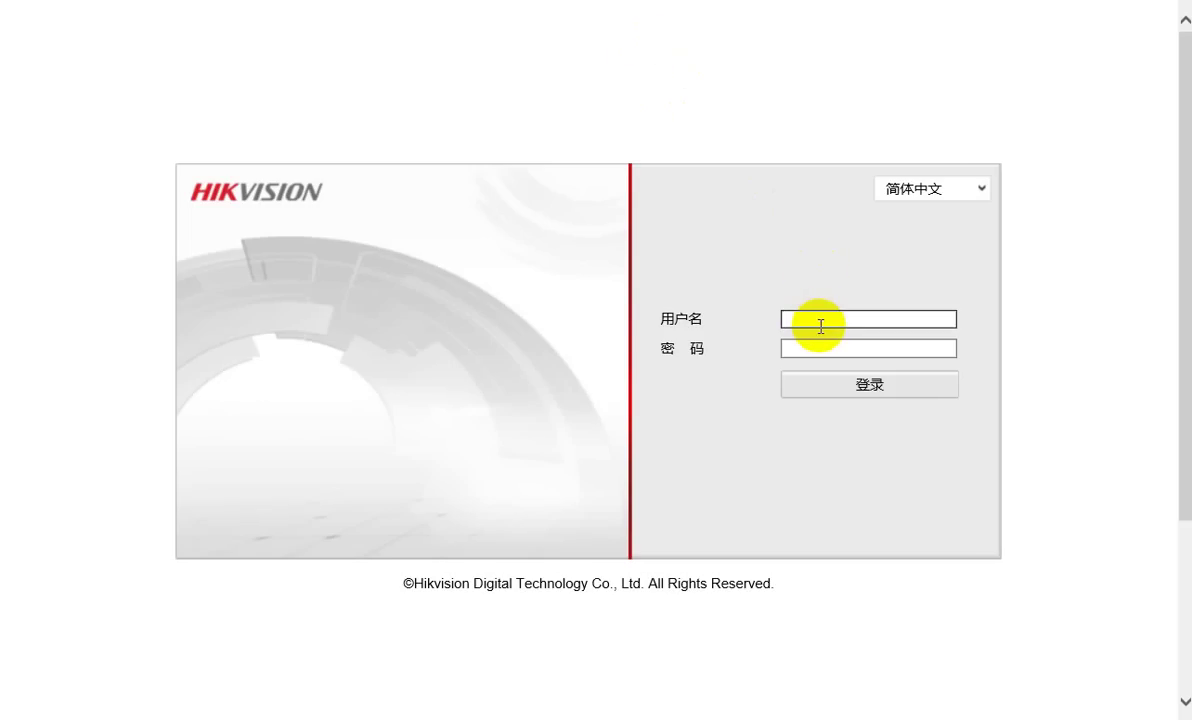
type("admin")
key("Tab")
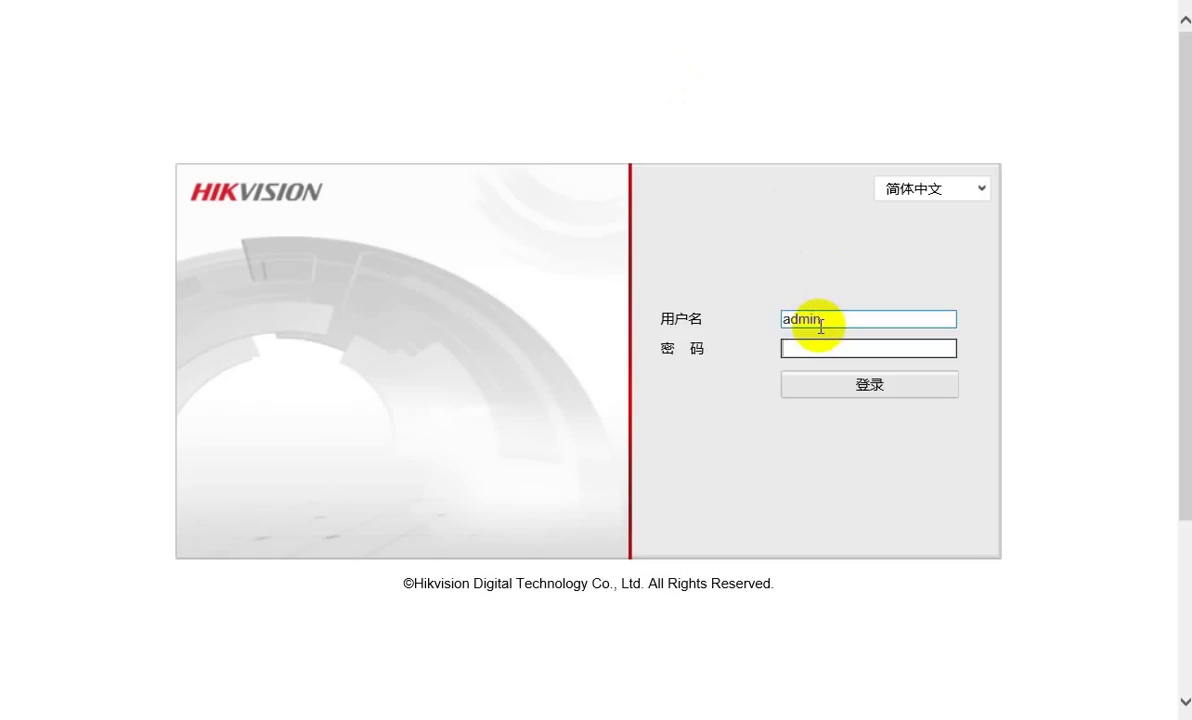
type("12345")
key("Return")
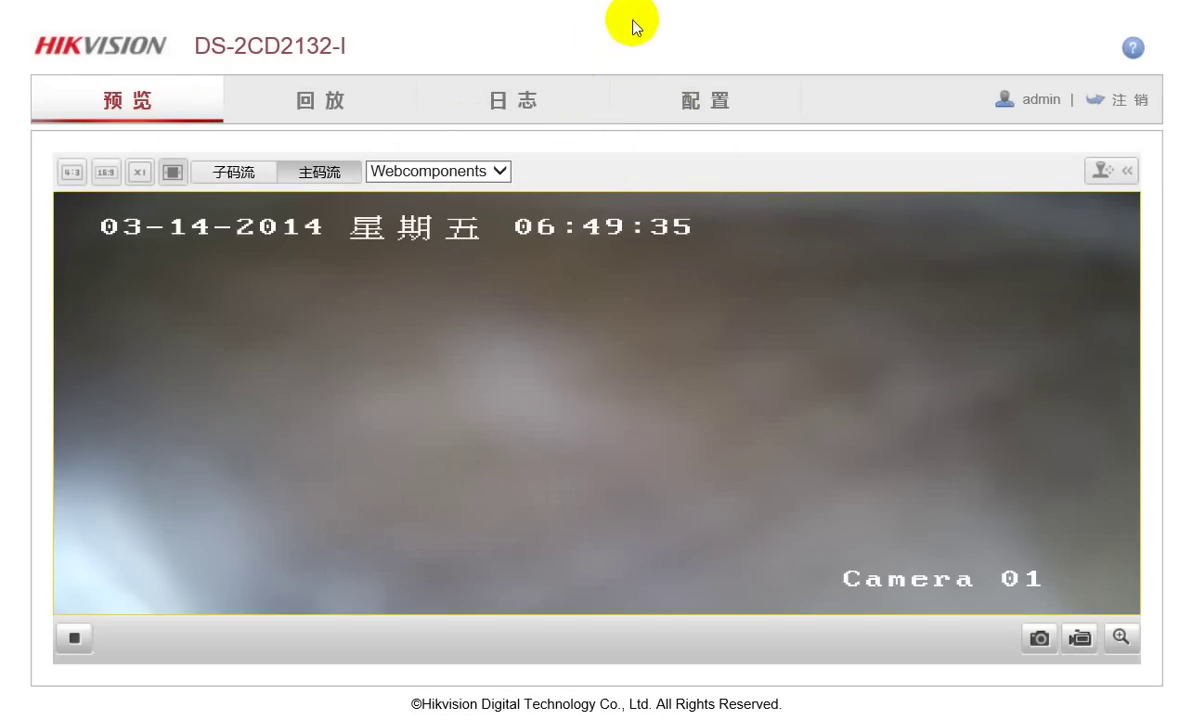
Open the Hikvision 5.1 Firmware thread under Support > Helpful Information on wrightwoodsurveillance.com, then return to the camera tab
left_click(748, 2)
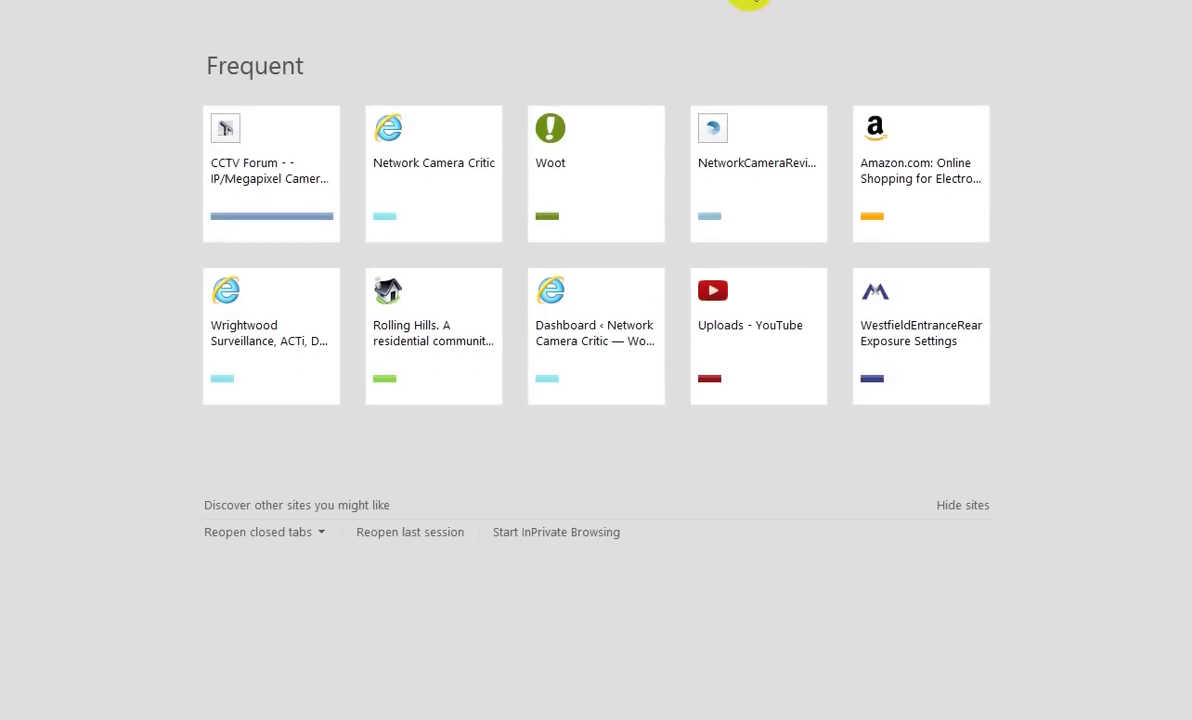
type("wright")
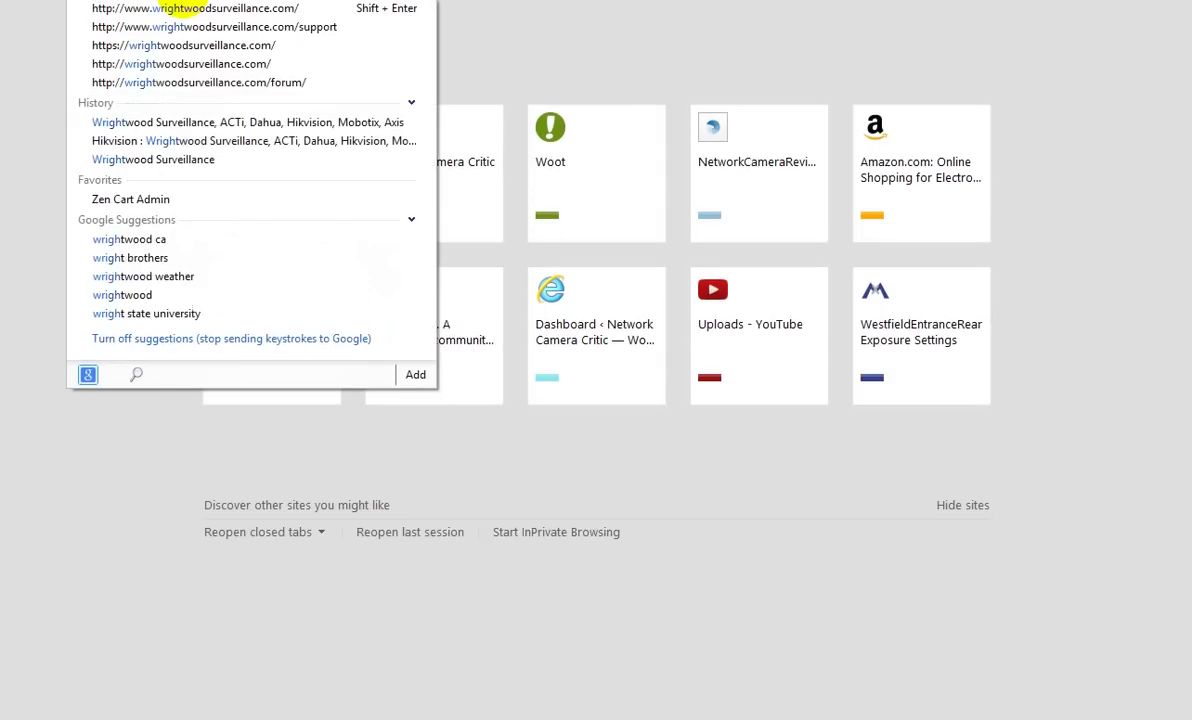
key("Return")
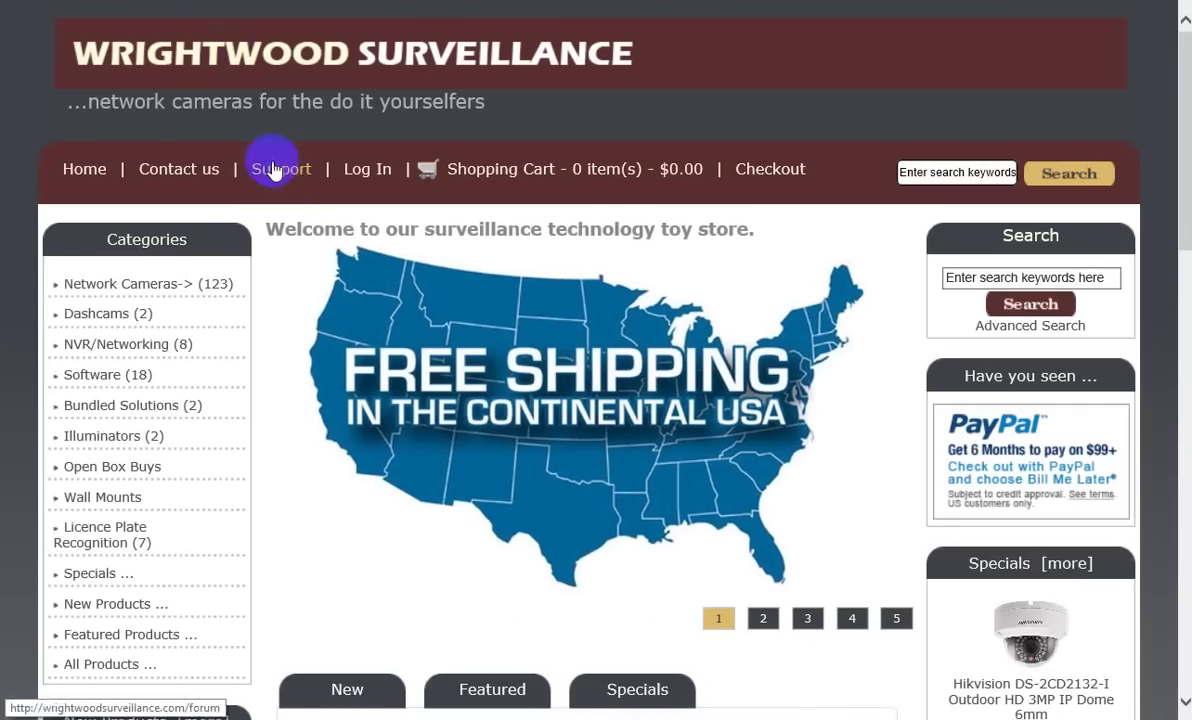
left_click(285, 172)
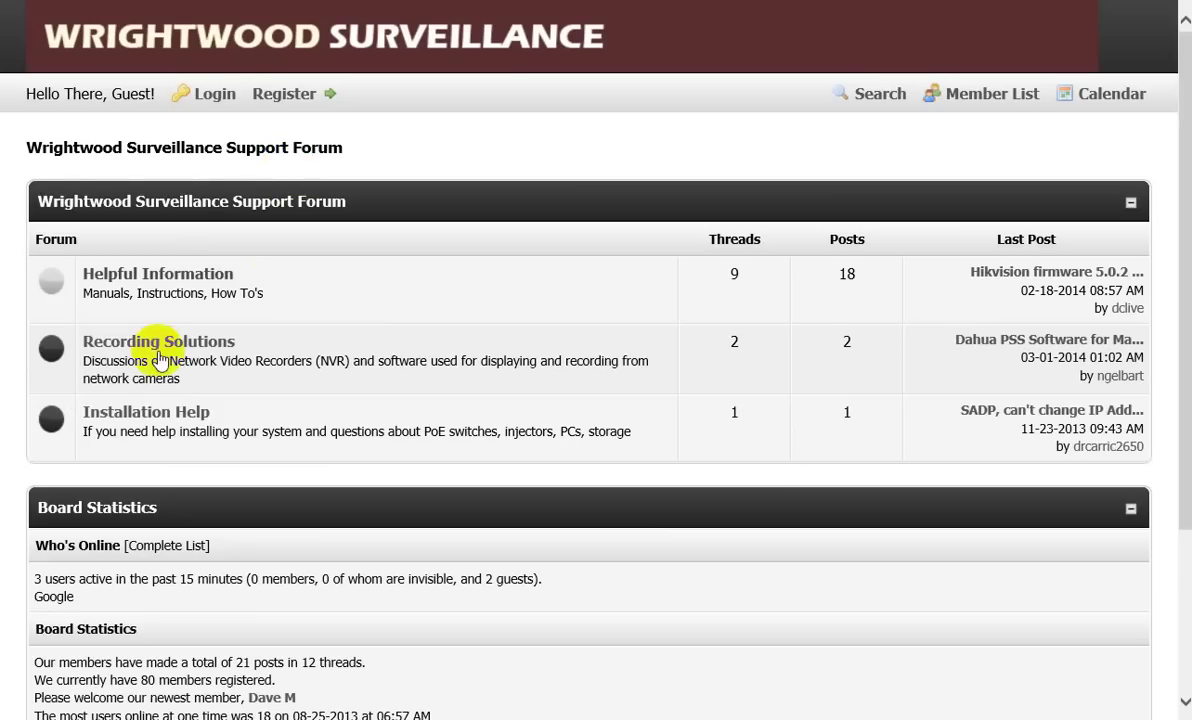
left_click(200, 275)
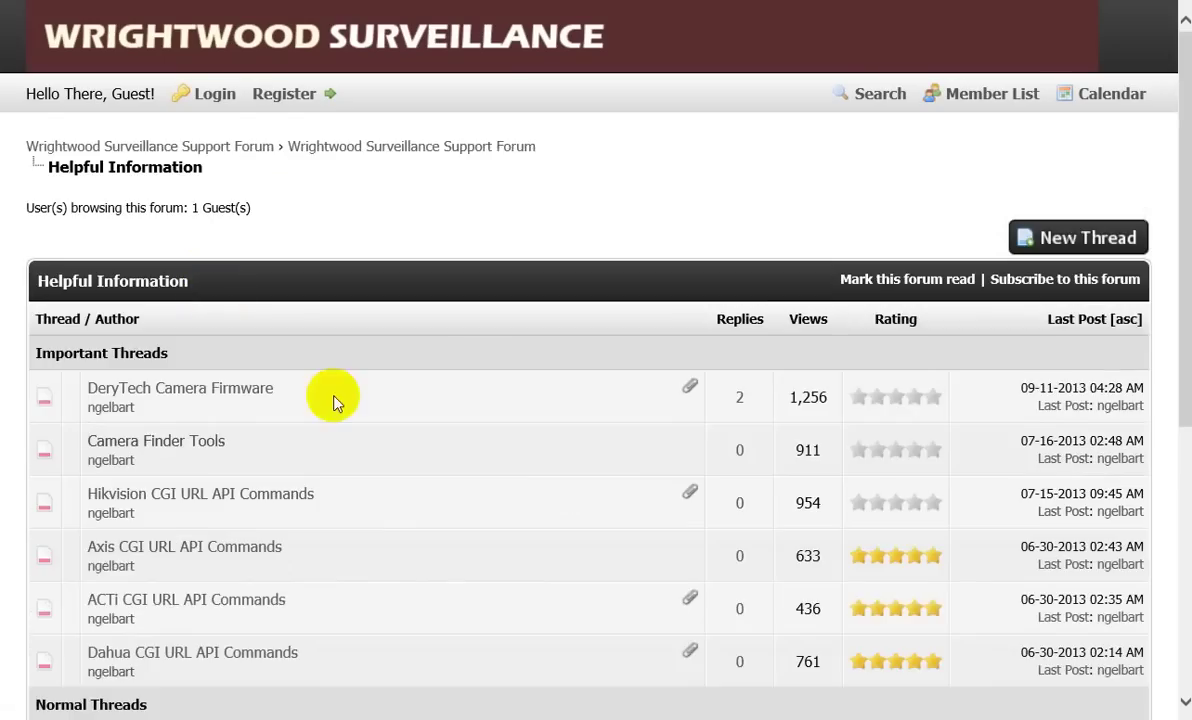
scroll(333, 399, "down", 5)
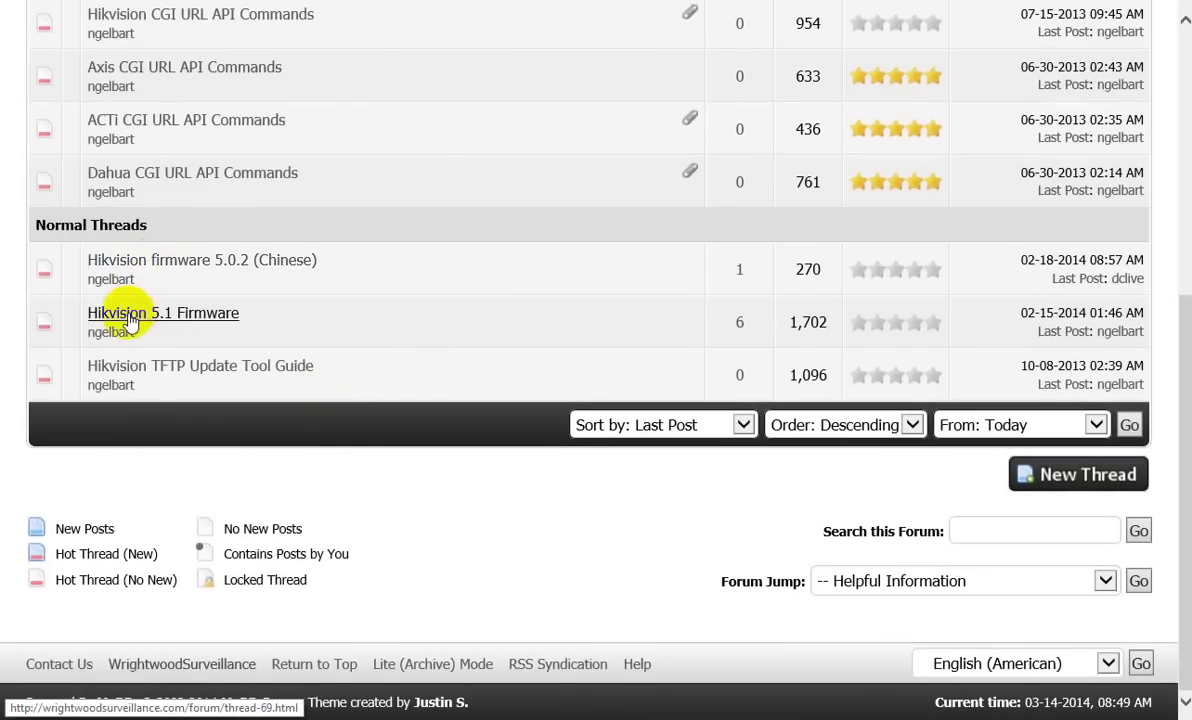
left_click(162, 318)
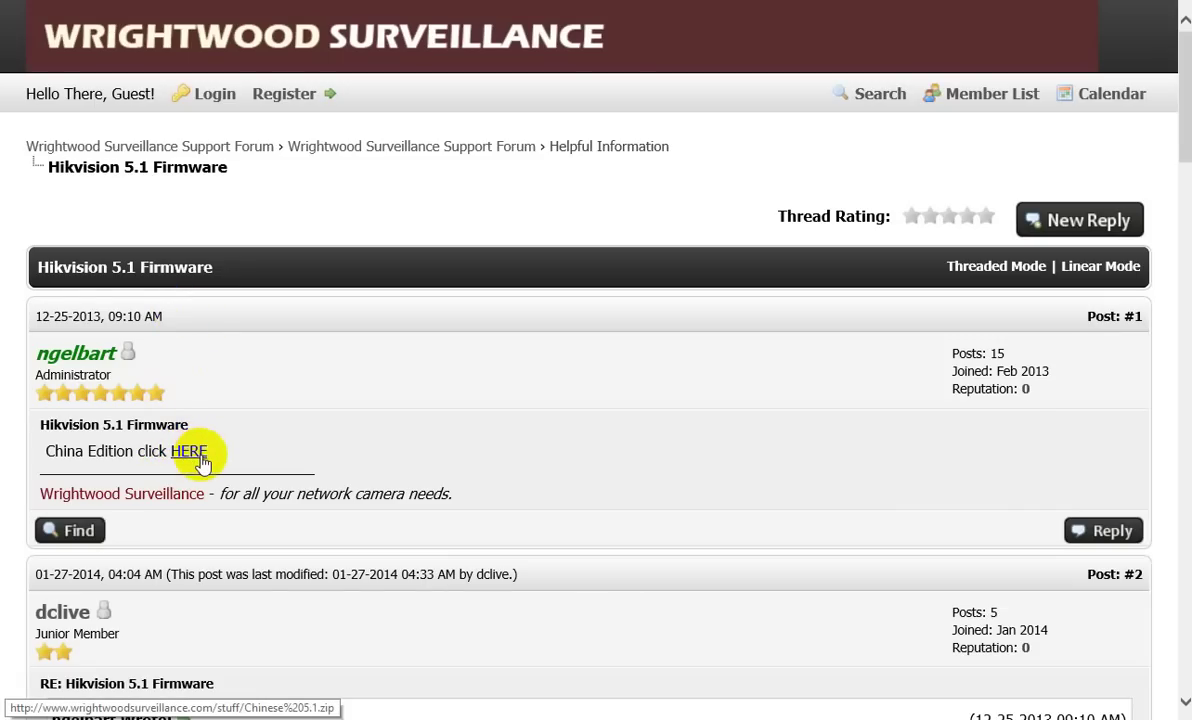
left_click(930, 8)
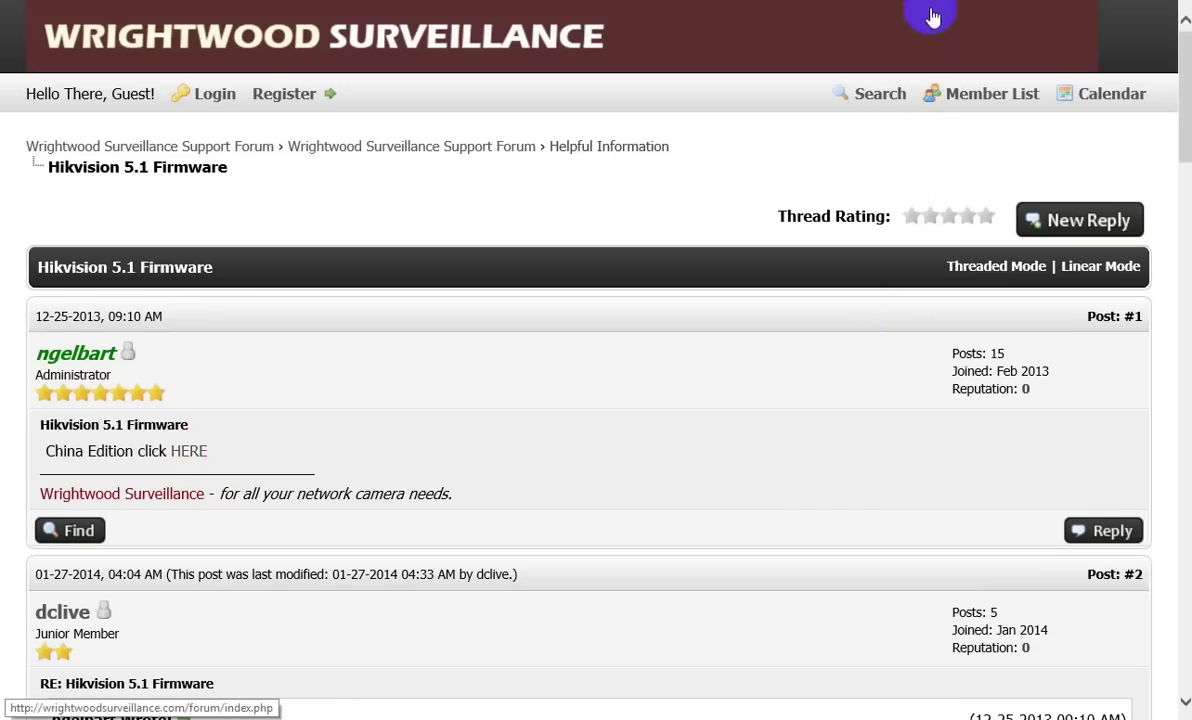
left_click(880, 4)
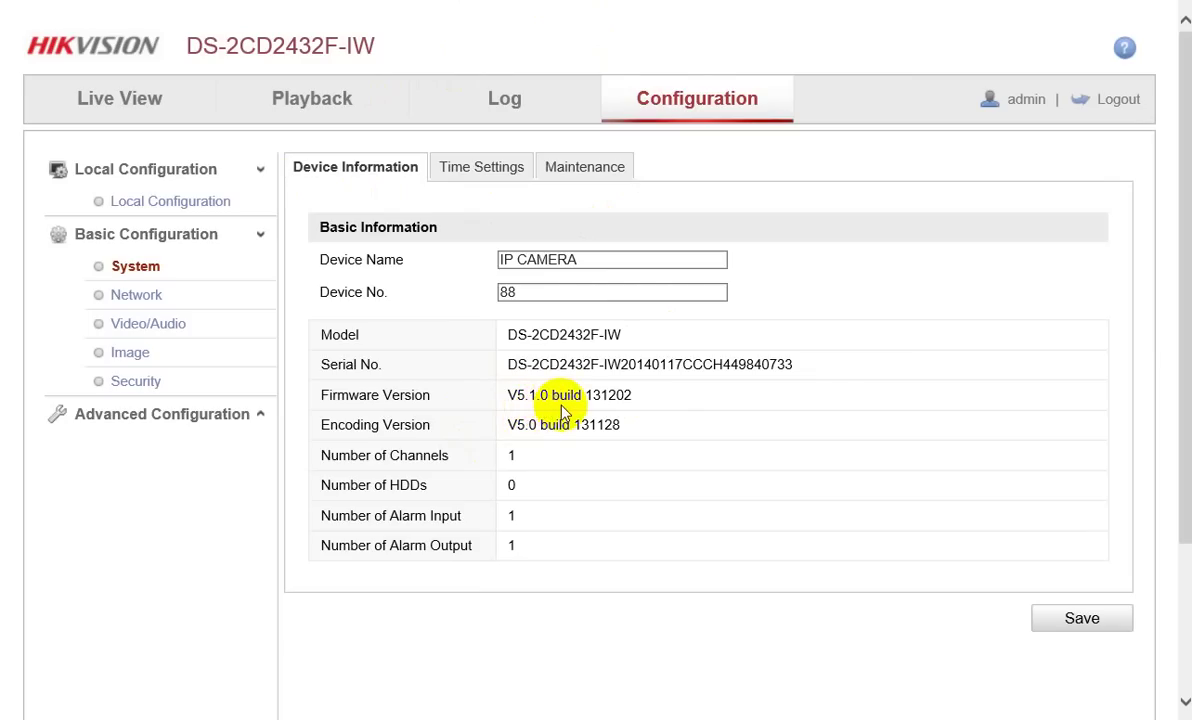
Check Device Information, then open System > Maintenance and scroll to its Remote Upgrade section
left_click(510, 0)
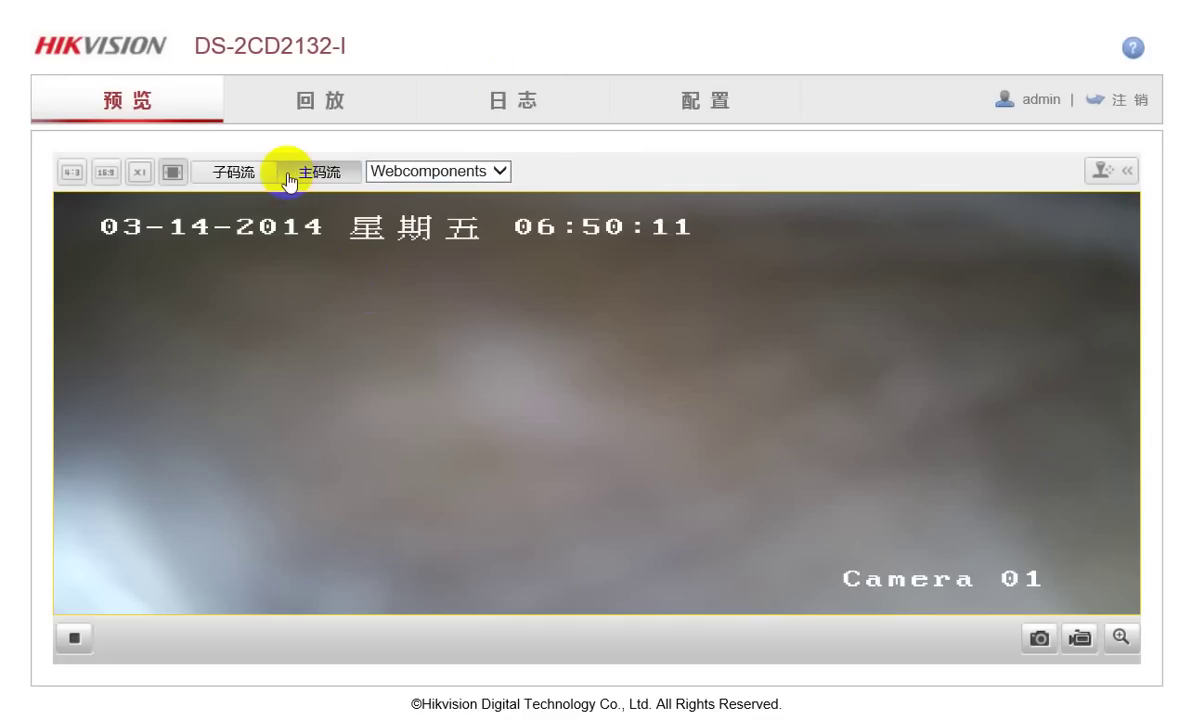
left_click(714, 104)
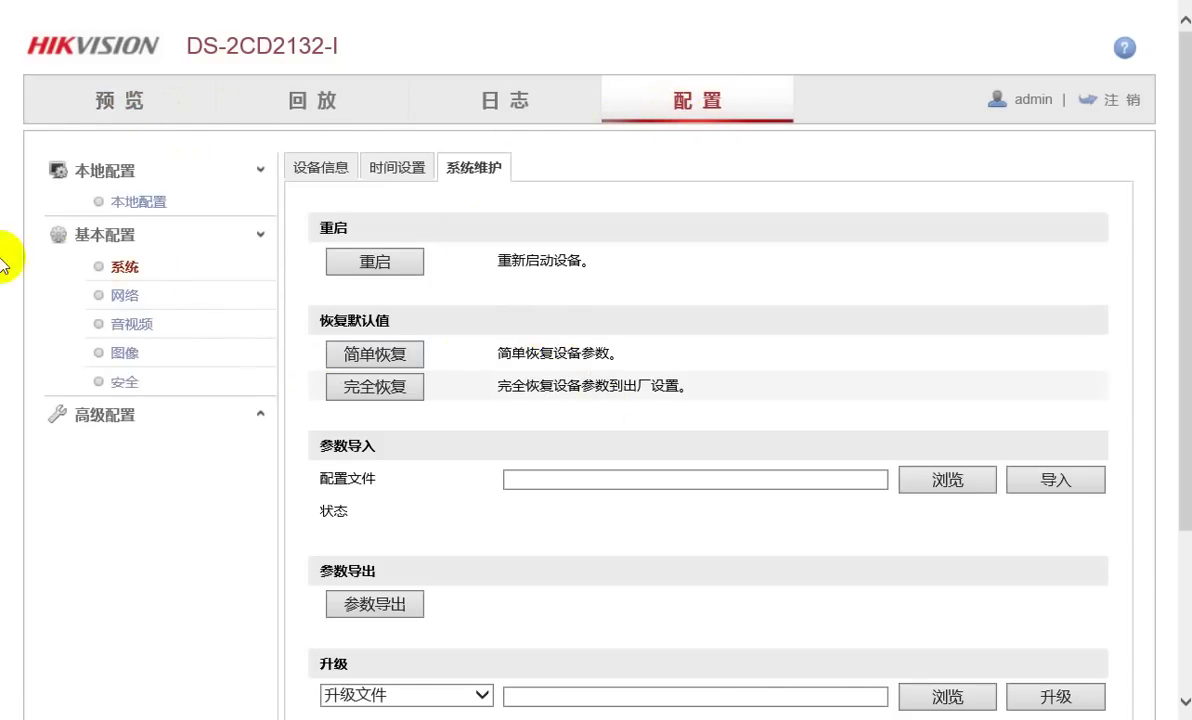
left_click(318, 176)
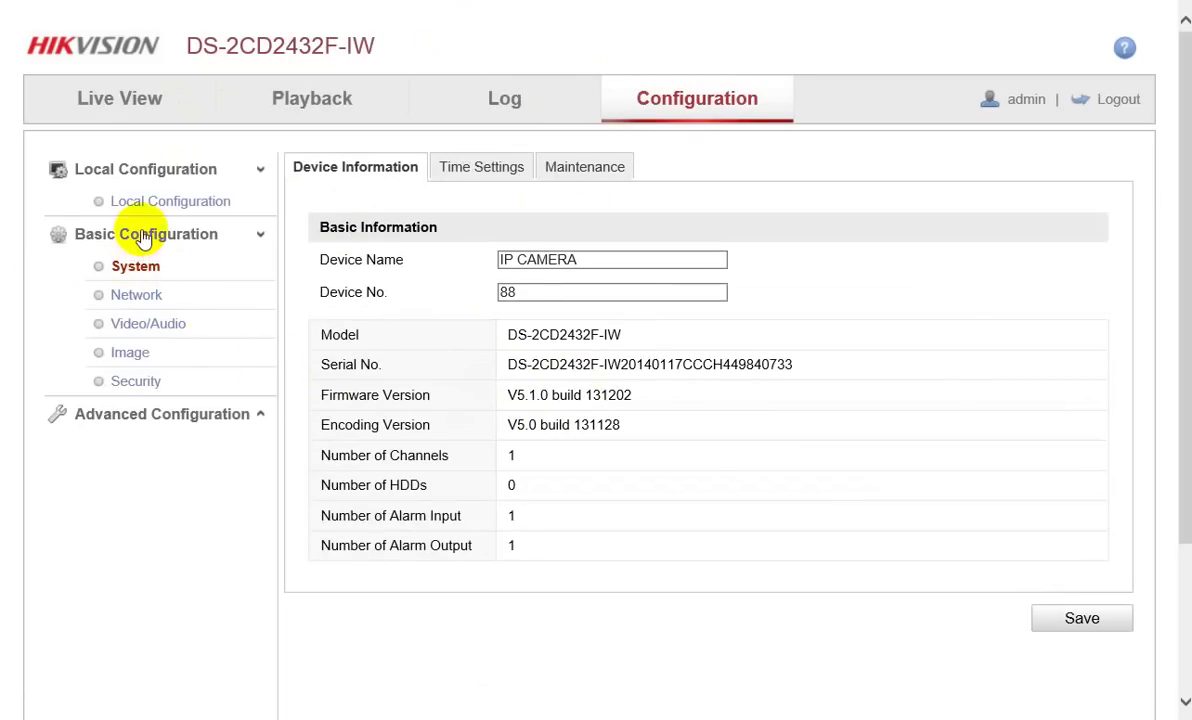
left_click(133, 268)
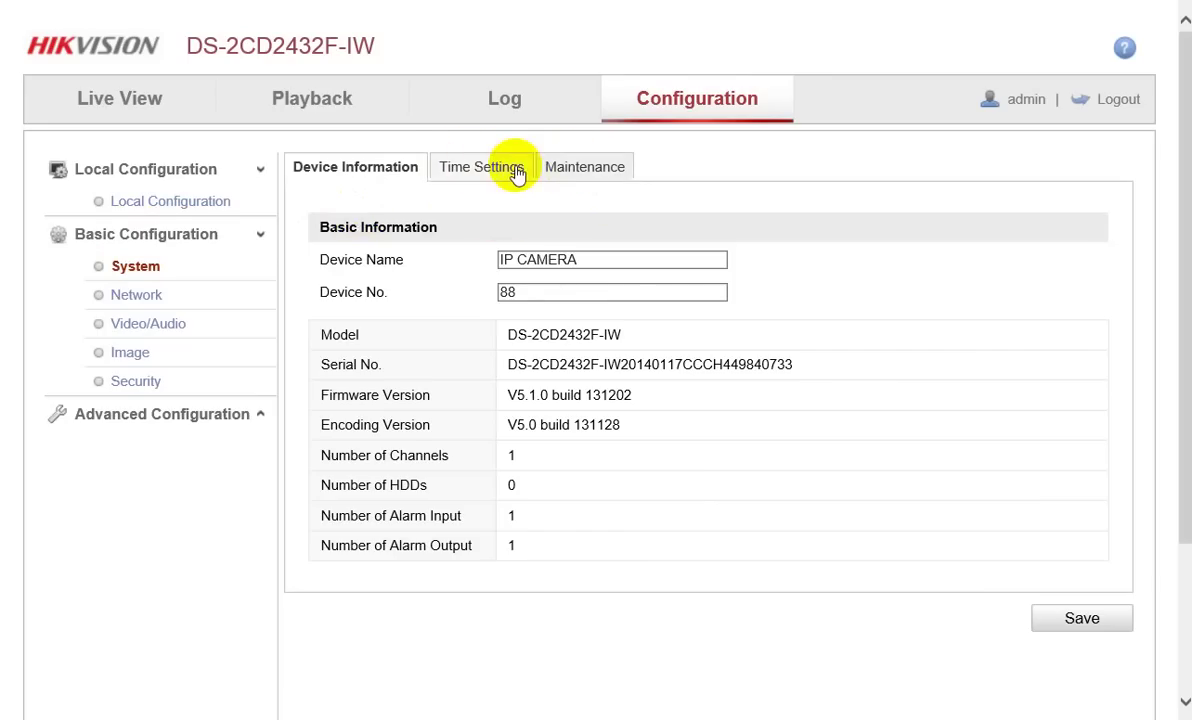
left_click(570, 176)
scroll(591, 346, "down", 2)
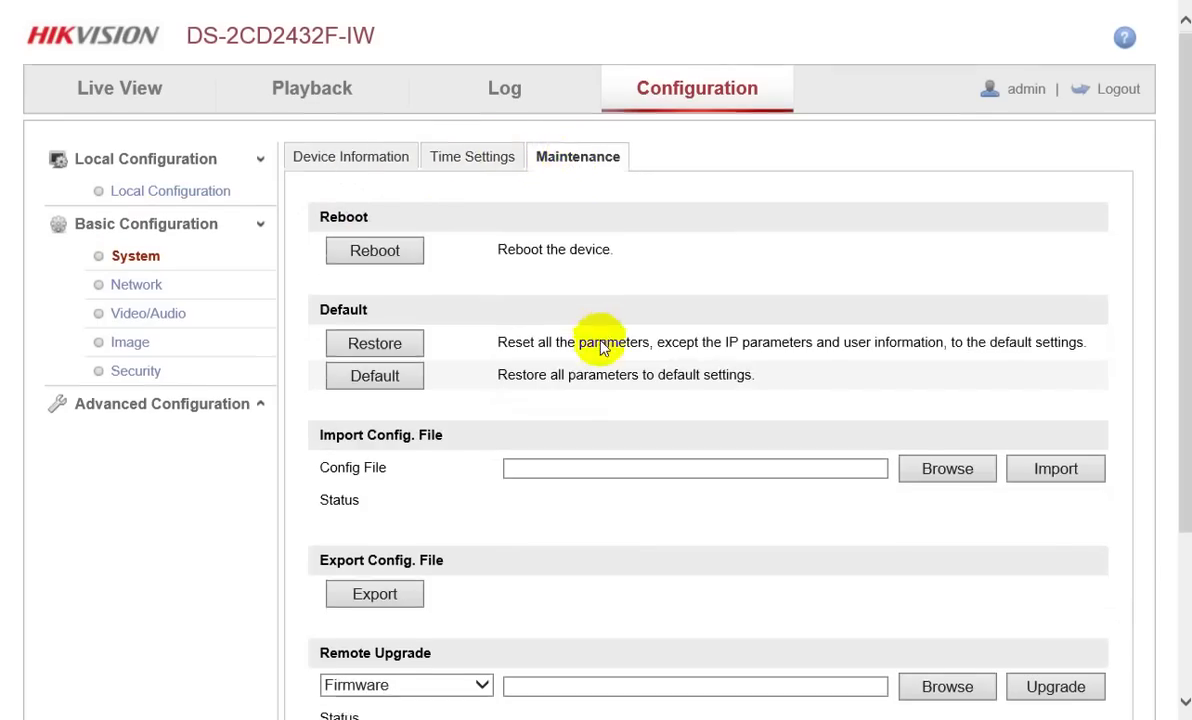
left_click(547, 493)
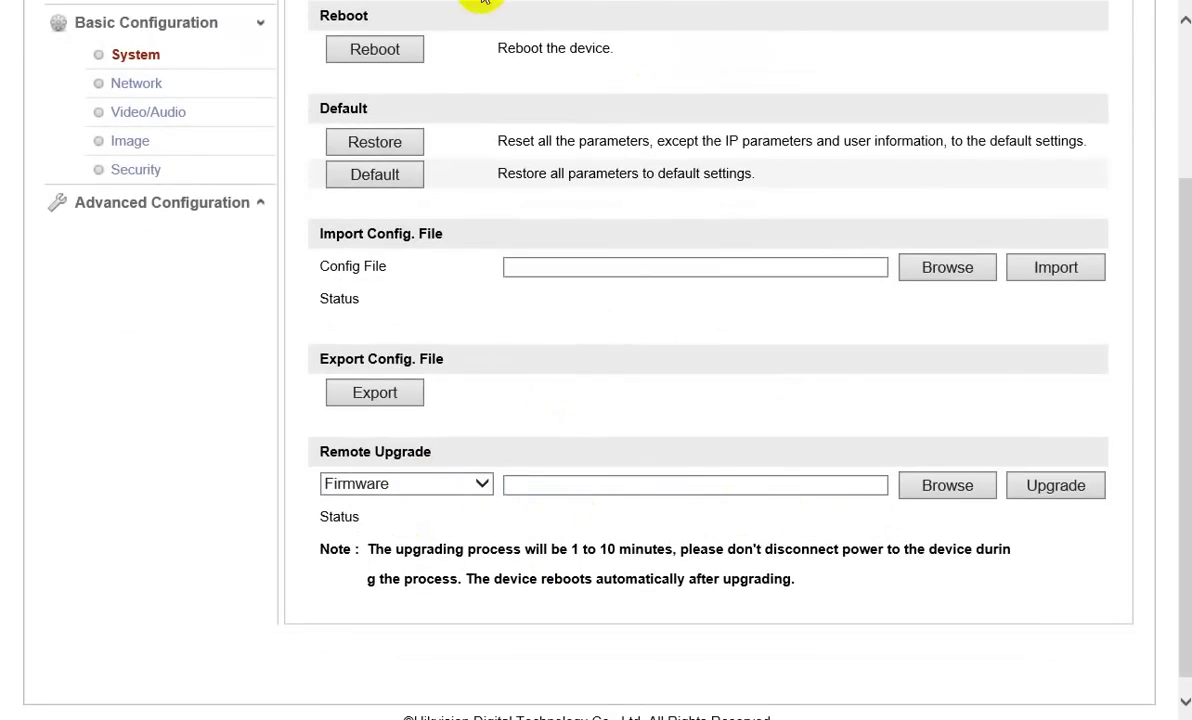
Load digicap.dav in the 系统维护 upgrade section and start the upgrade, confirming the automatic reboot
left_click(545, 1)
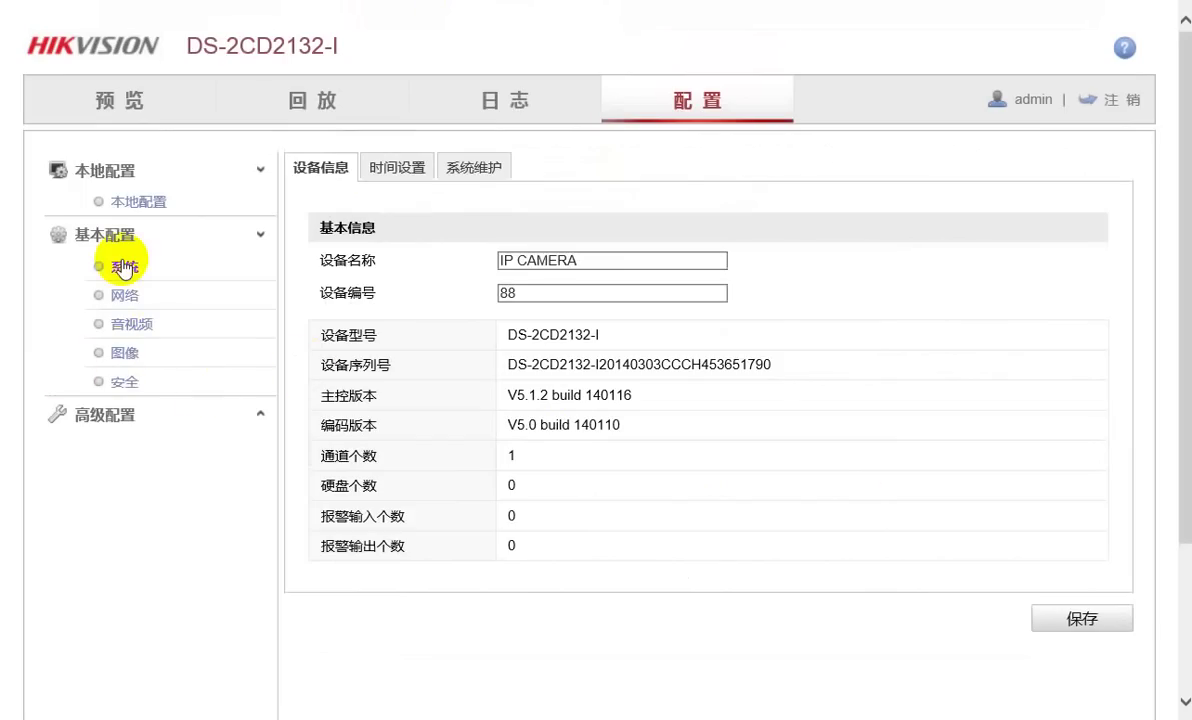
left_click(471, 172)
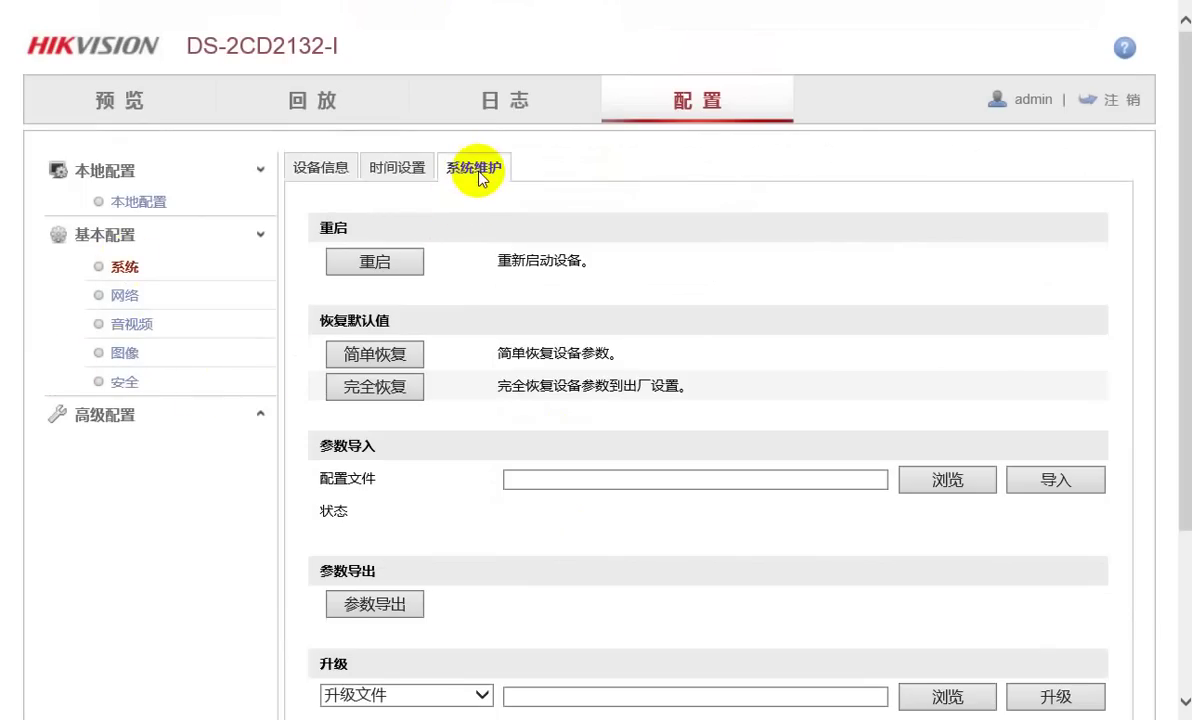
scroll(530, 362, "down", 3)
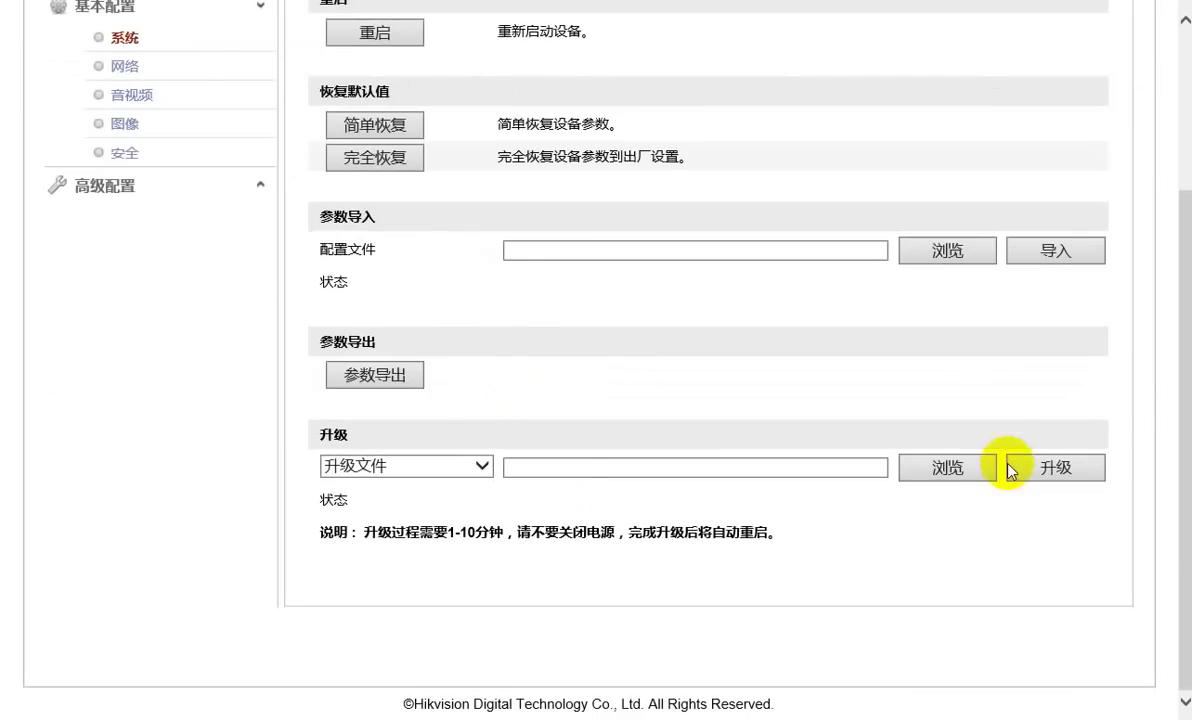
left_click(945, 470)
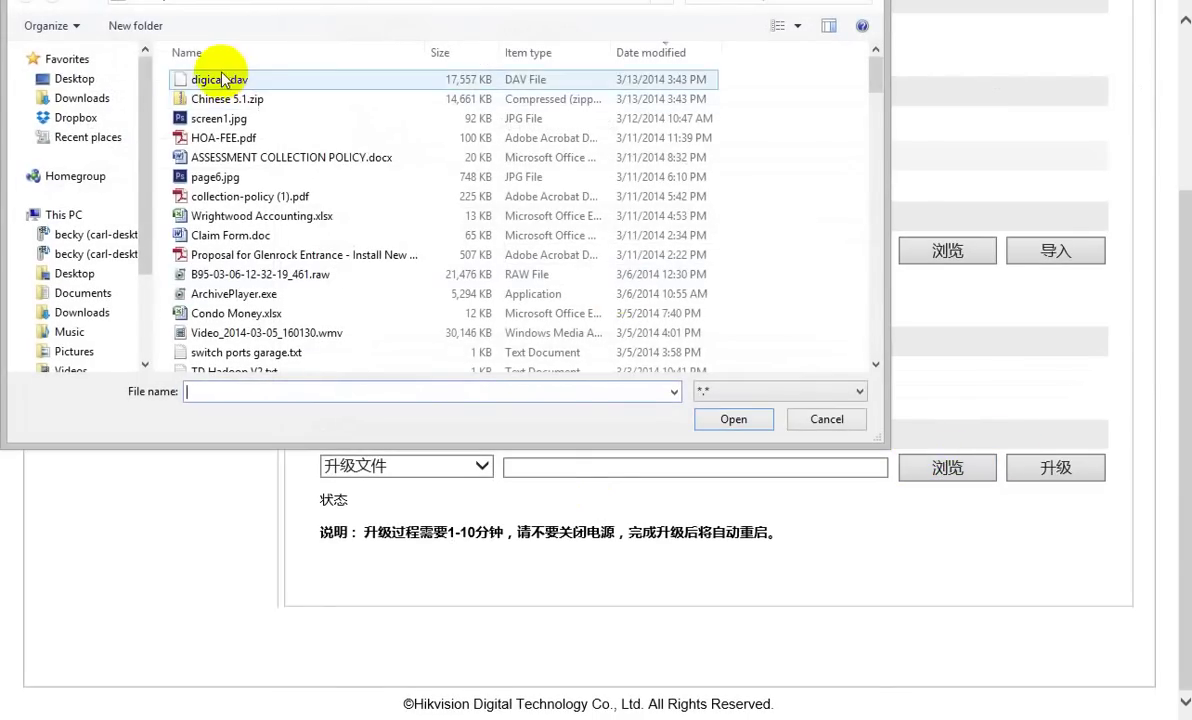
double_click(226, 80)
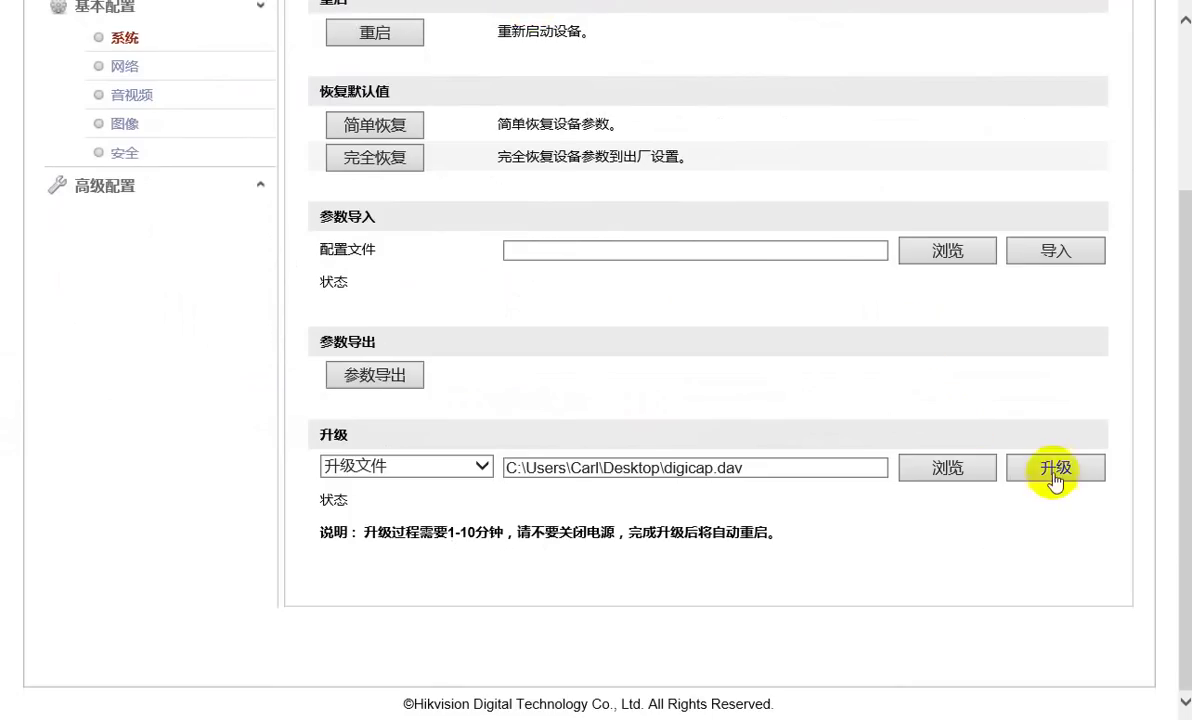
left_click(1055, 470)
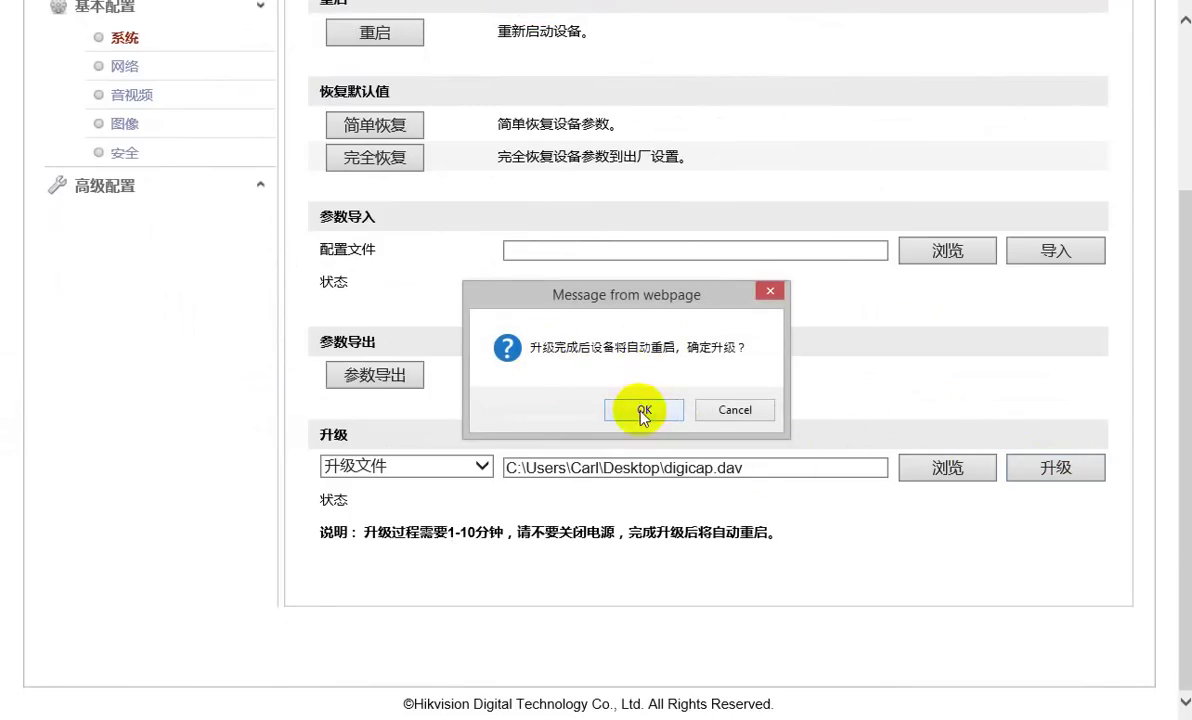
left_click(644, 411)
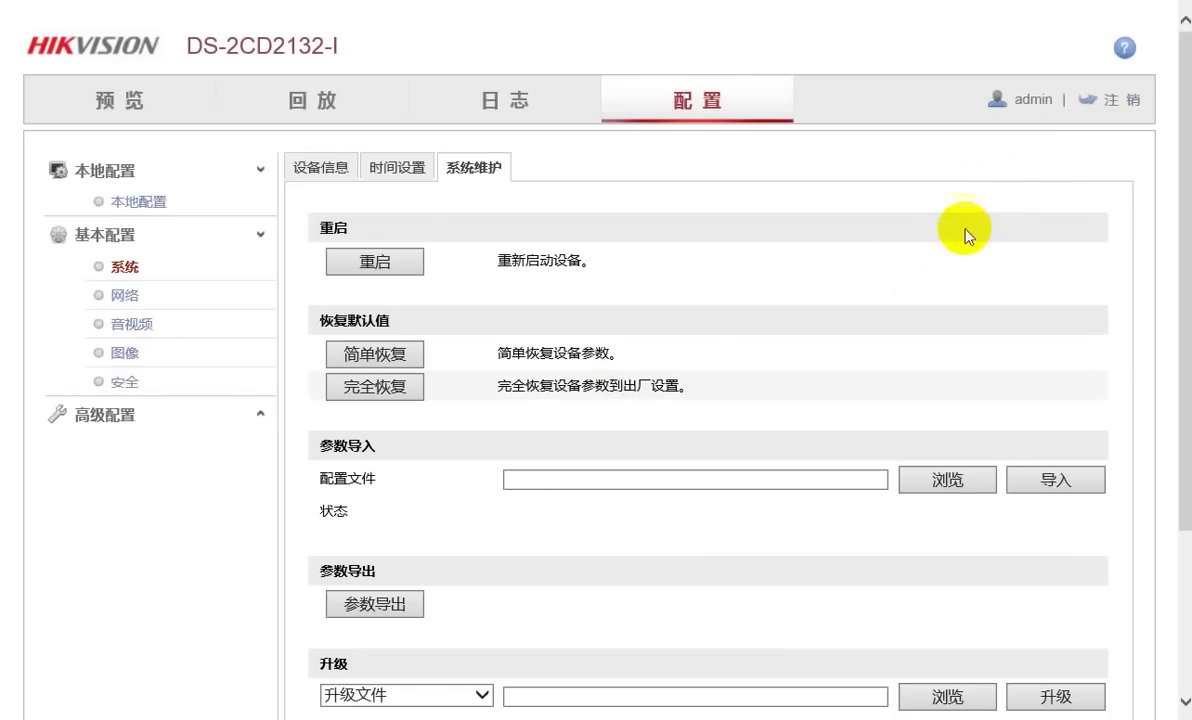
Verify firmware V5.1.0 build 131202, log out, log back in as admin, and open Configuration
left_click(334, 175)
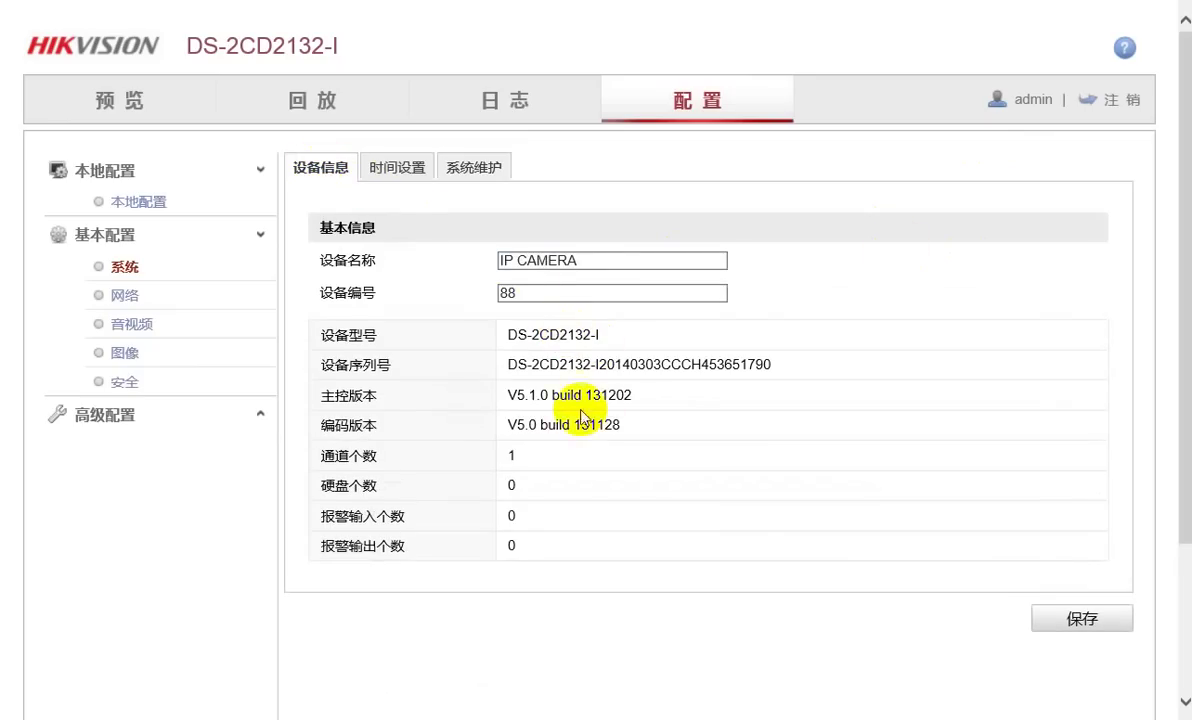
left_click(1133, 108)
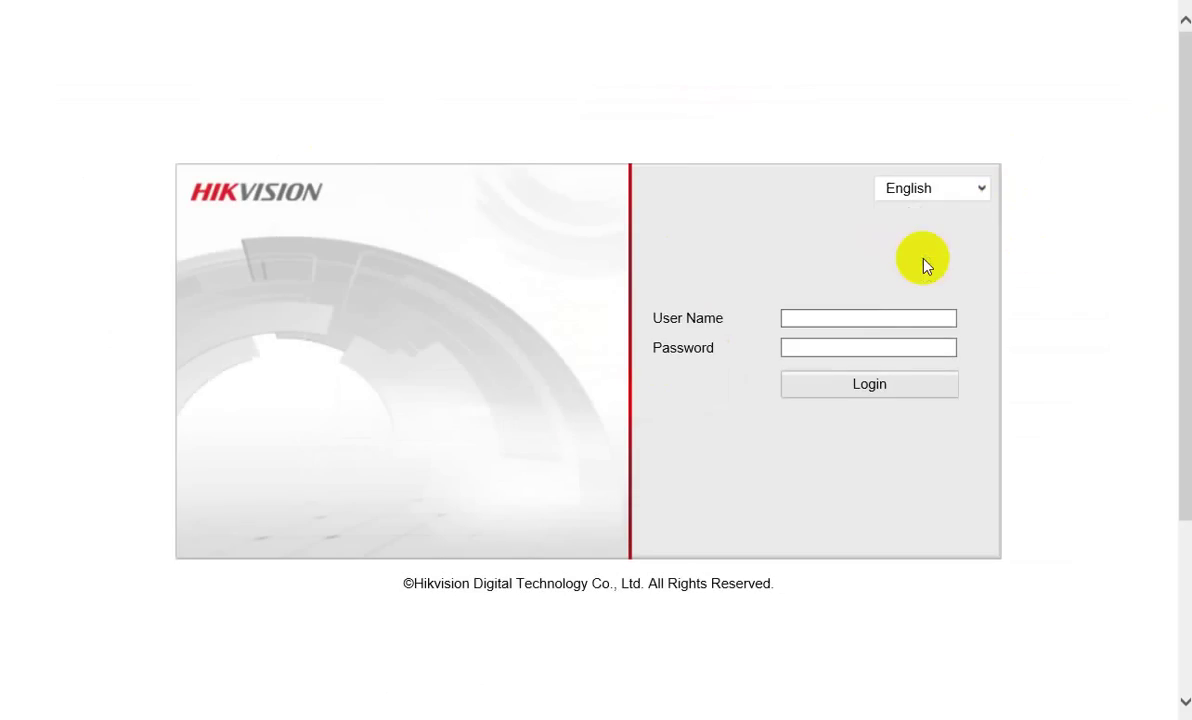
left_click(836, 317)
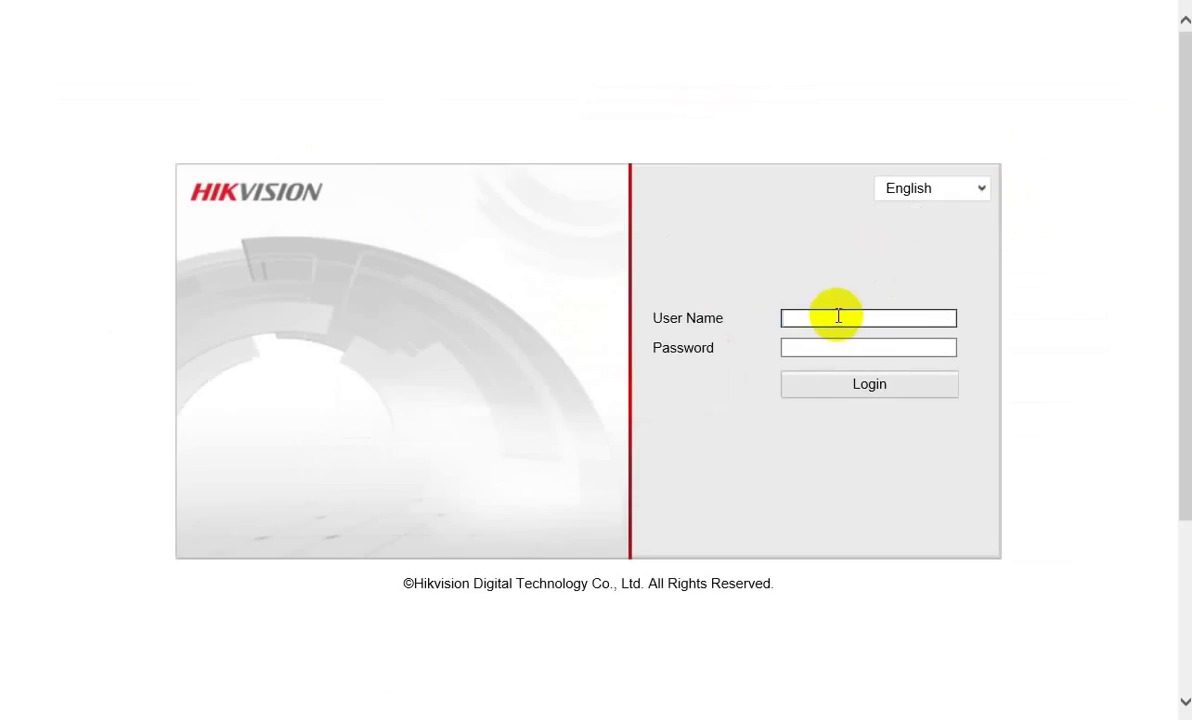
type("admin")
key("Tab")
type("123")
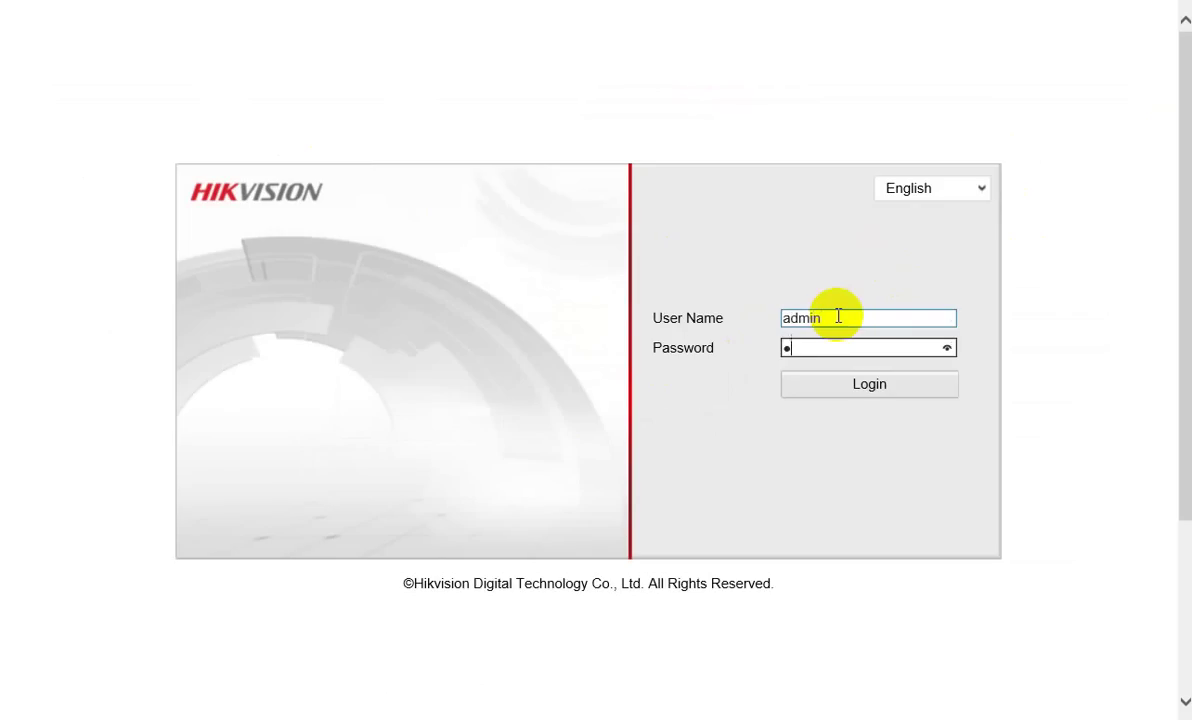
type("45")
key("Return")
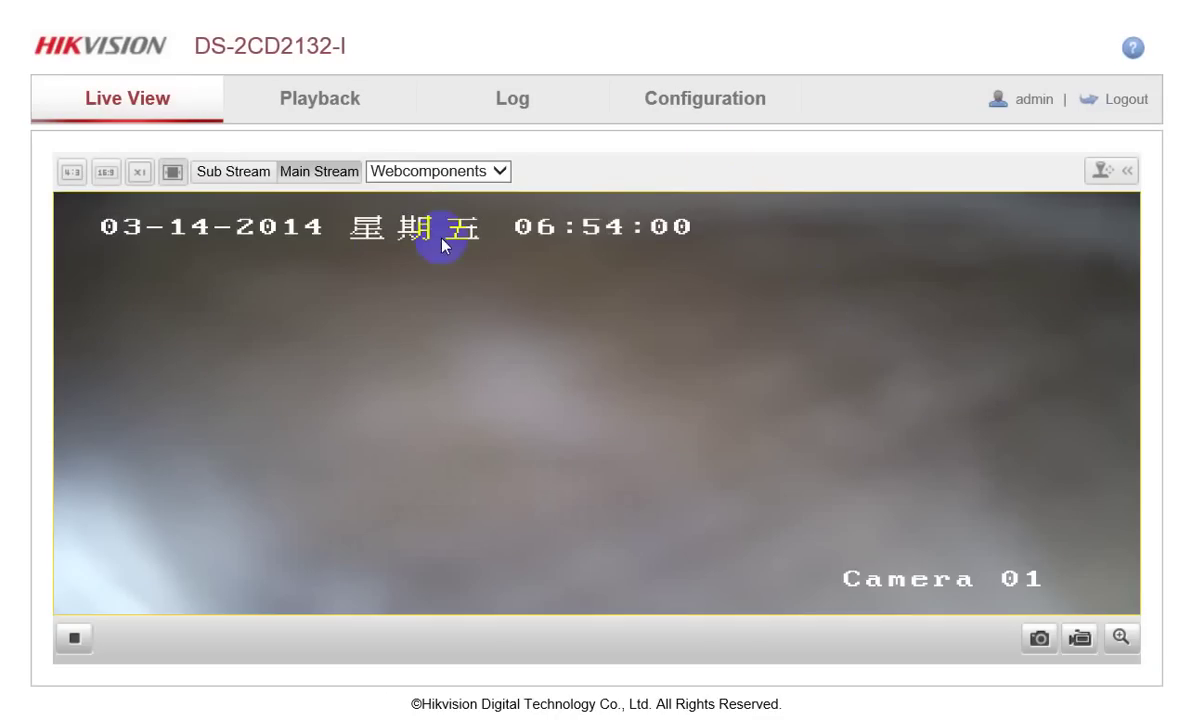
left_click(731, 108)
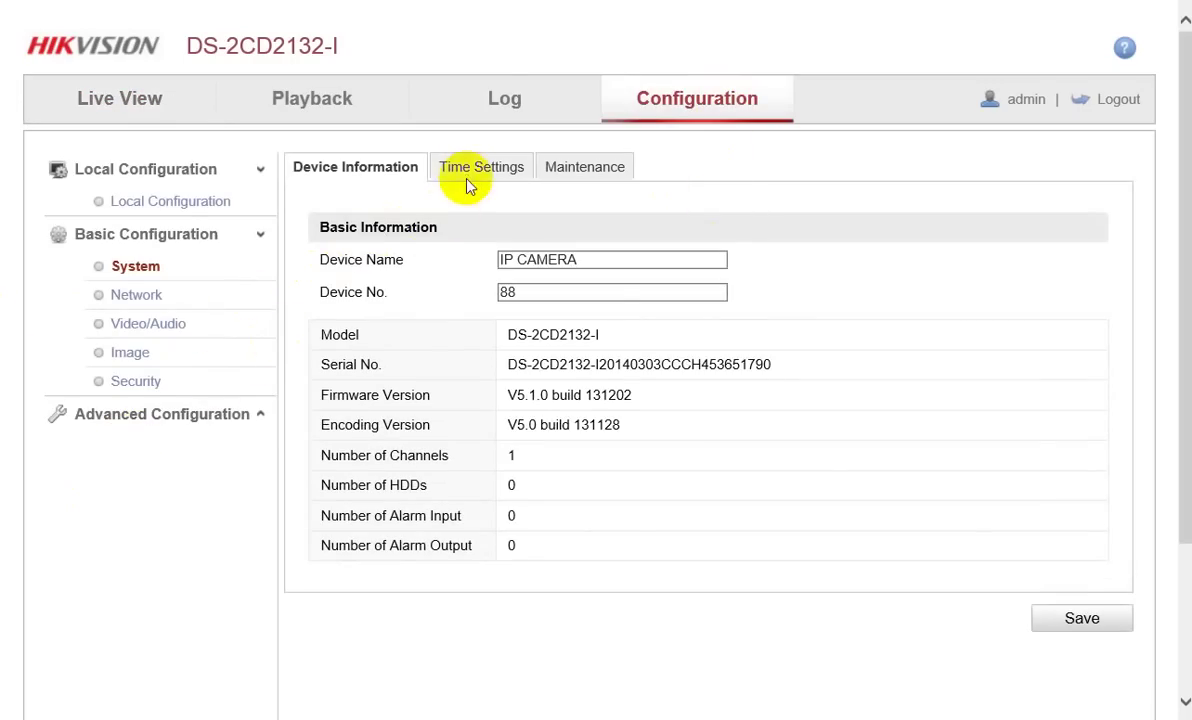
Uncheck Display Week in Advanced Configuration > Image > OSD Settings, save, and return to Live View
left_click(139, 421)
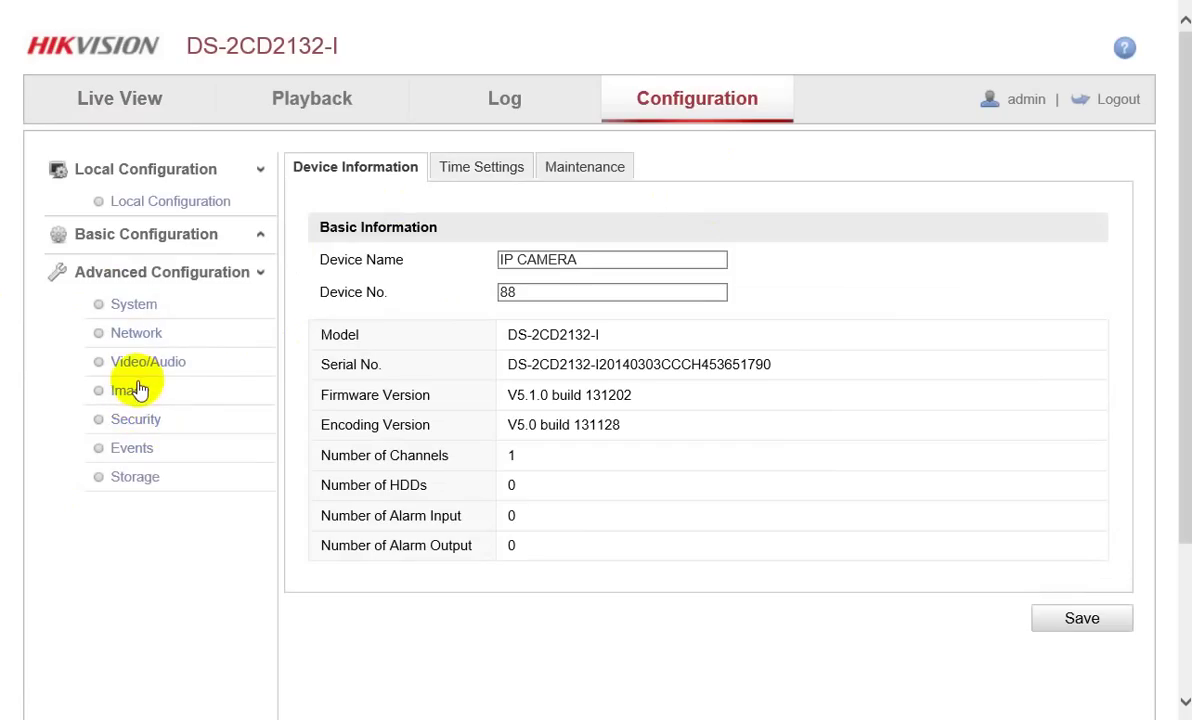
left_click(135, 392)
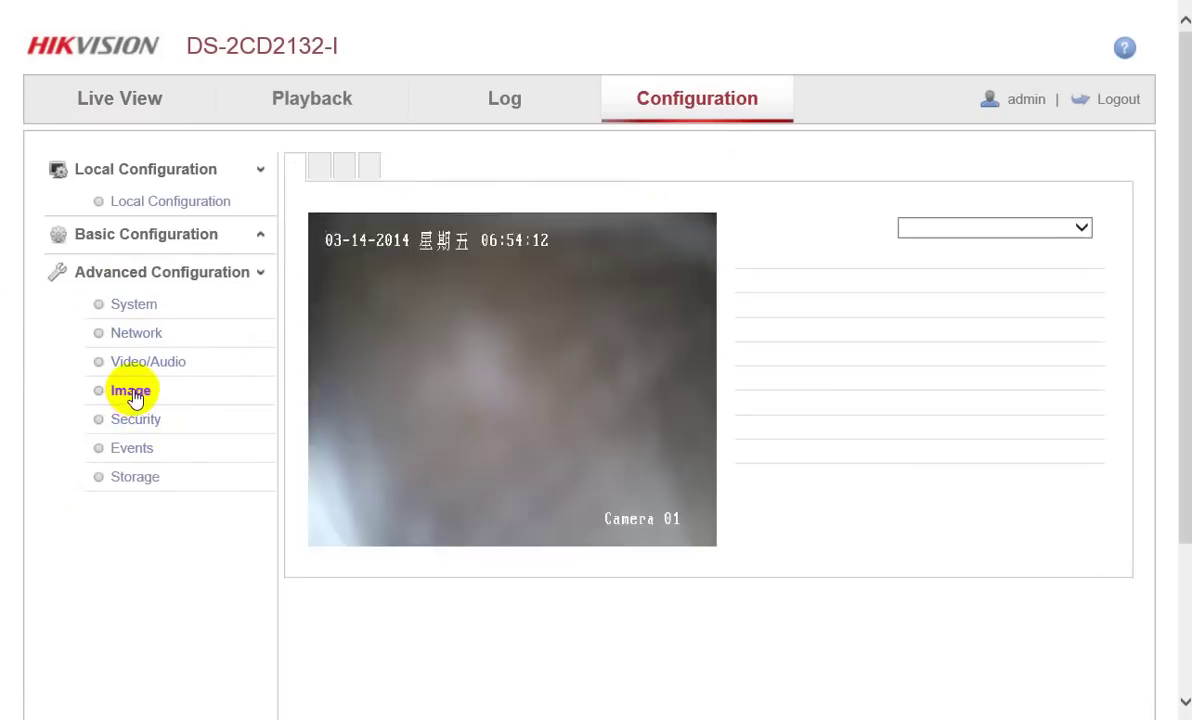
left_click(456, 173)
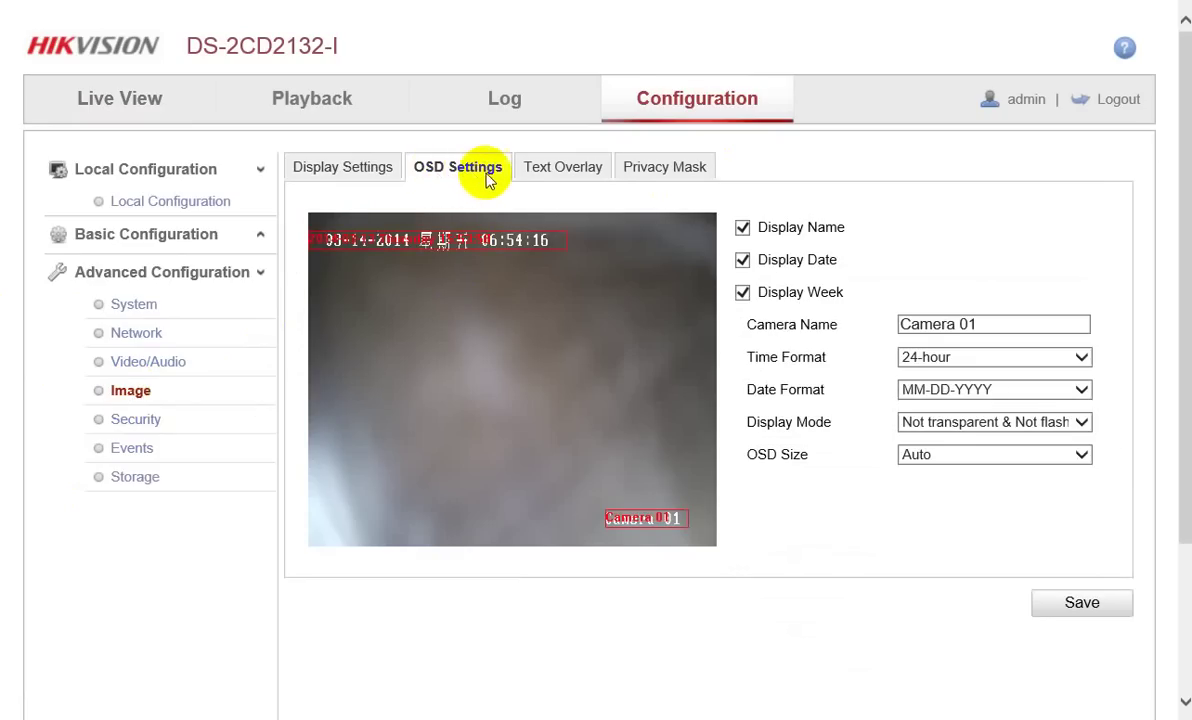
left_click(743, 296)
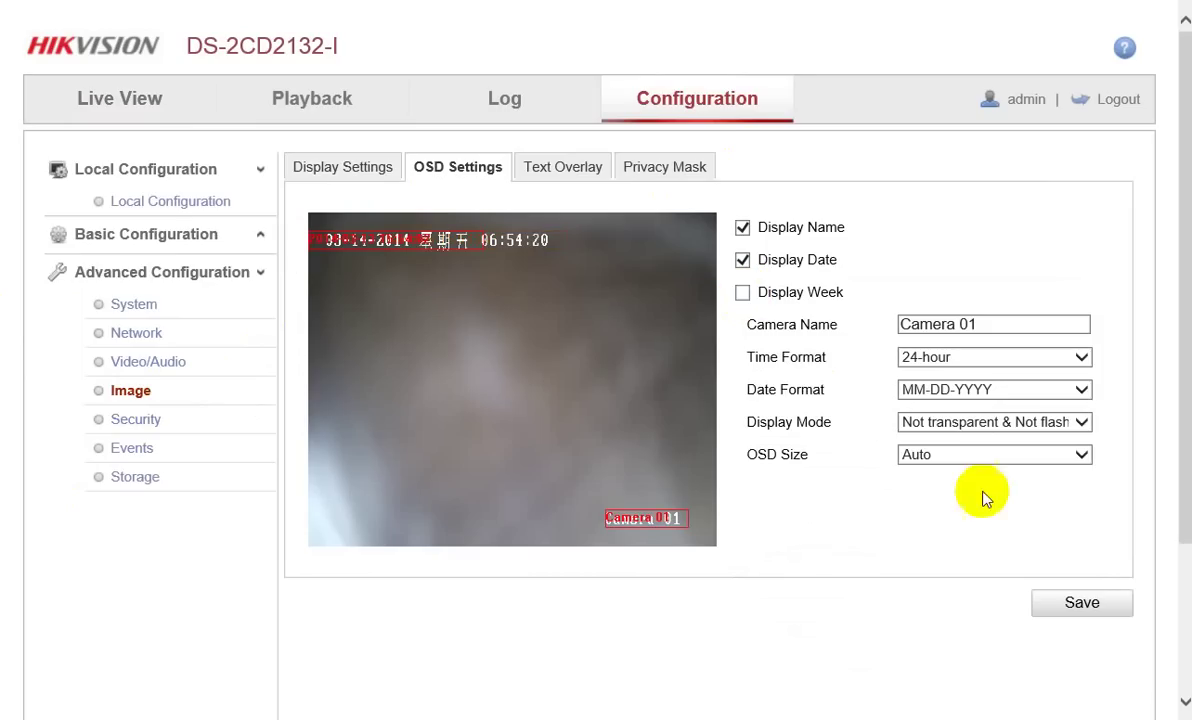
left_click(1083, 605)
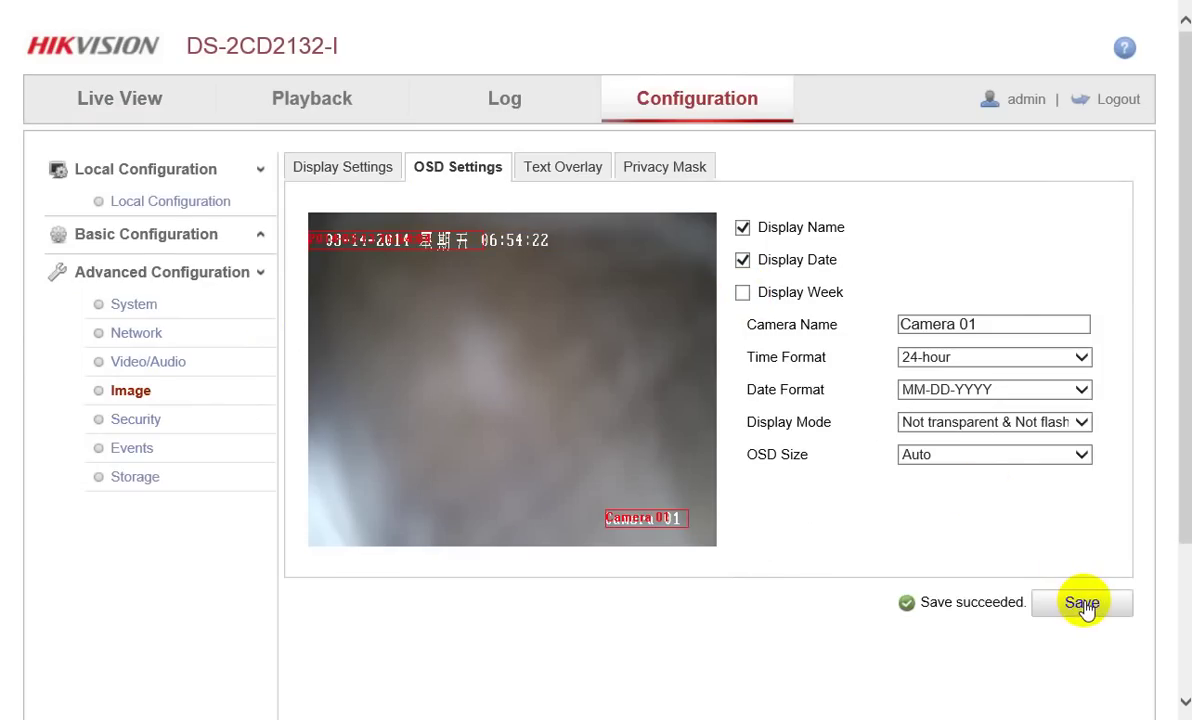
left_click(126, 89)
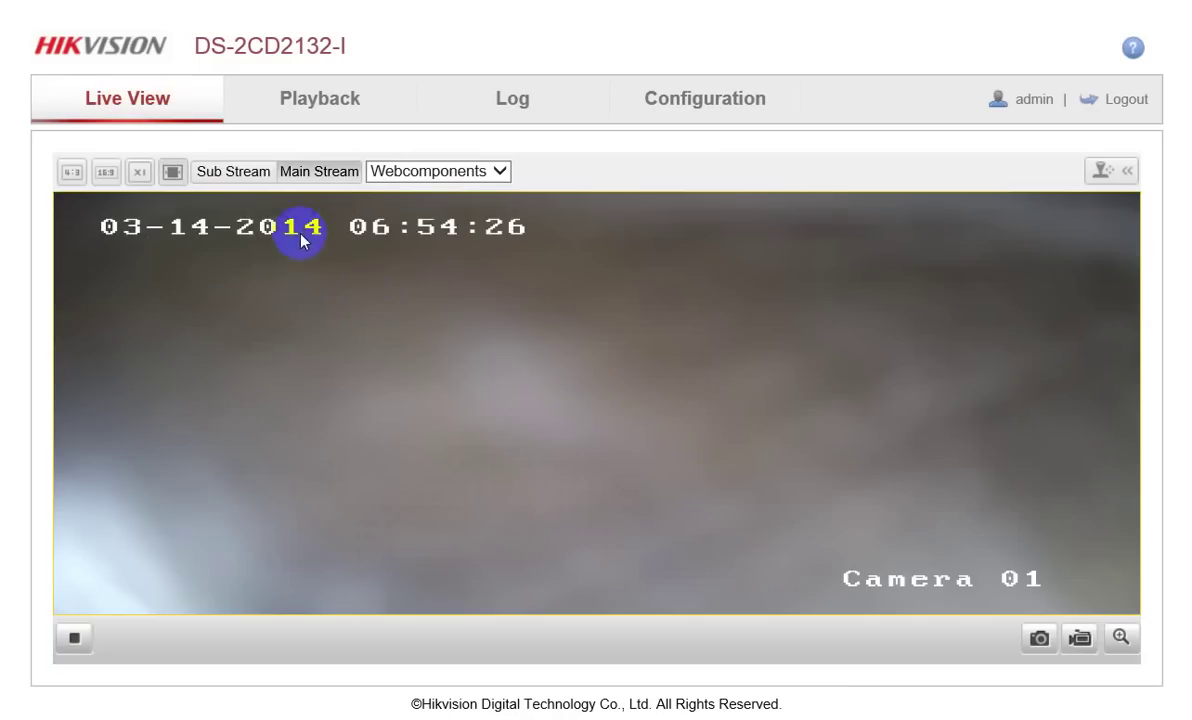